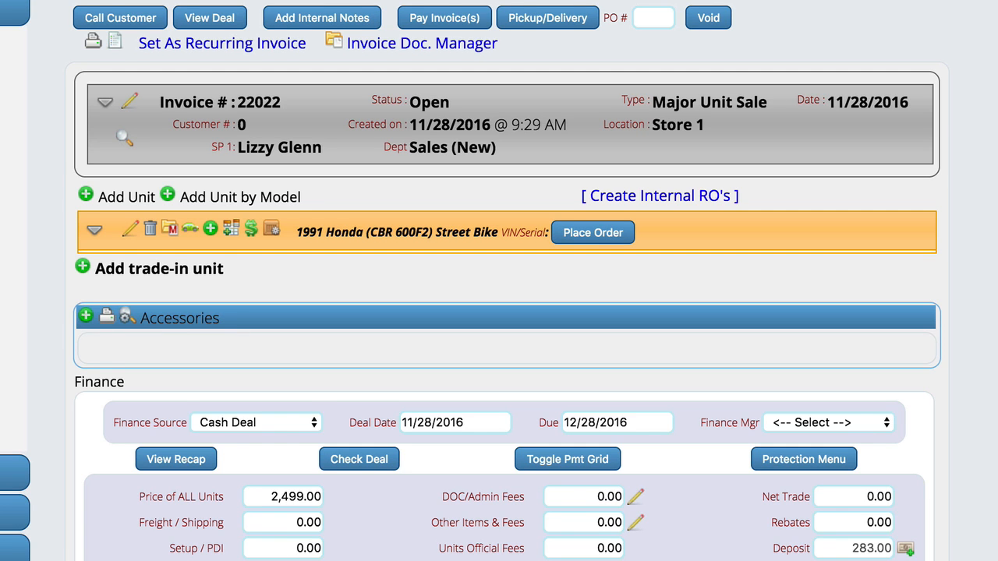
# Create a new deposit for the 1991 Honda street bike invoice and add a cash payment of 13
pyautogui.scroll(-2, 225, 131)
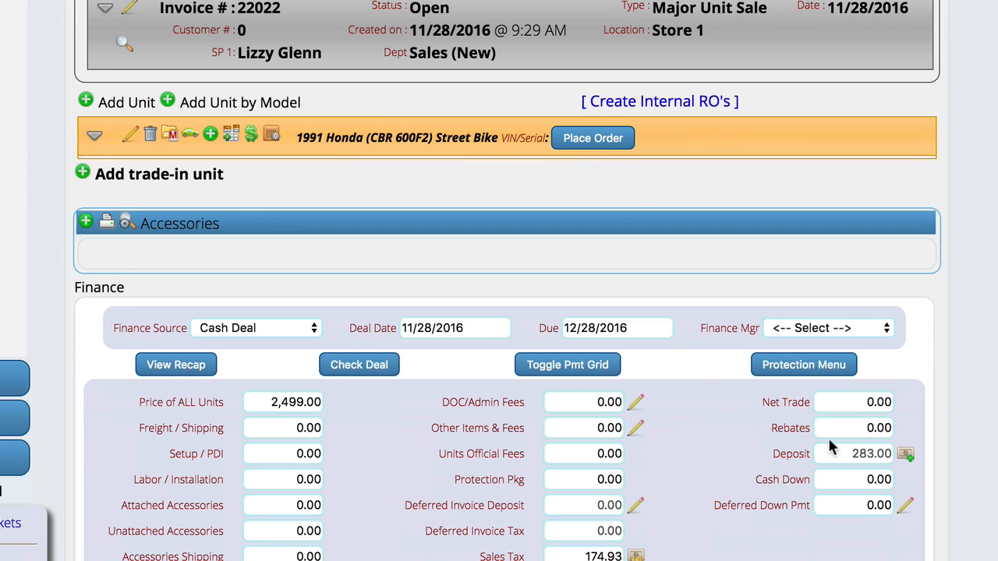
pyautogui.scroll(-3, 922, 414)
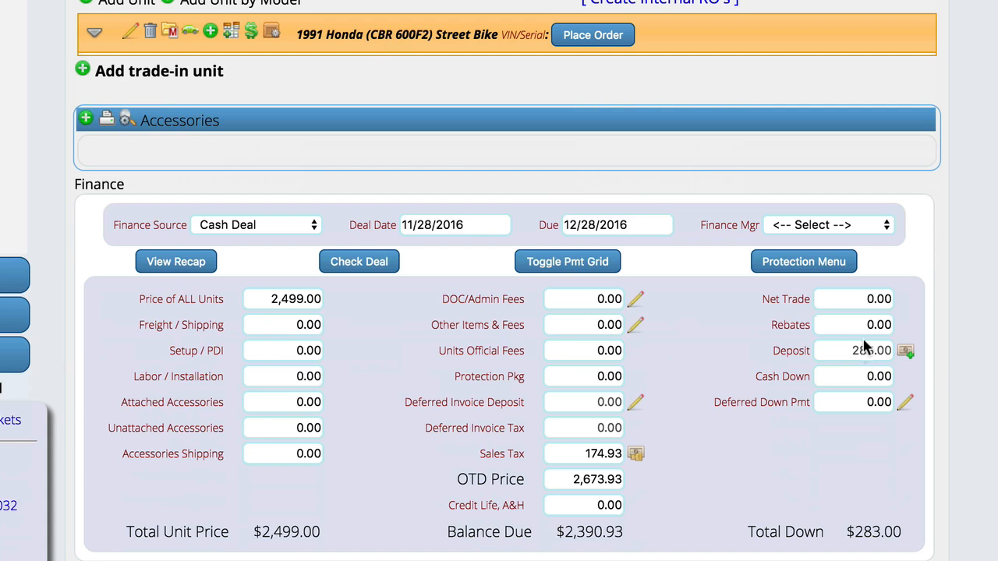
pyautogui.moveTo(908, 355)
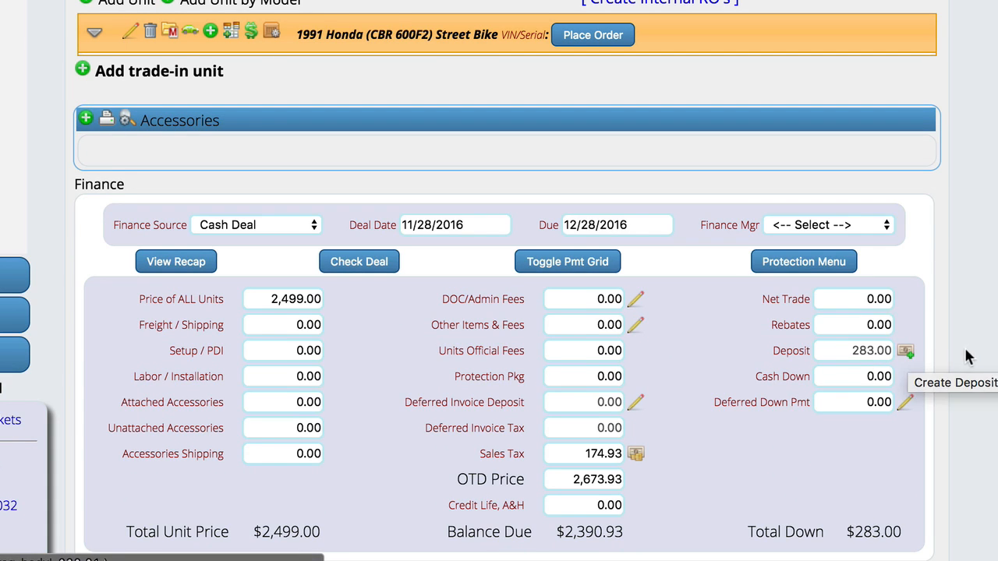
pyautogui.click(907, 355)
pyautogui.scroll(7, 908, 358)
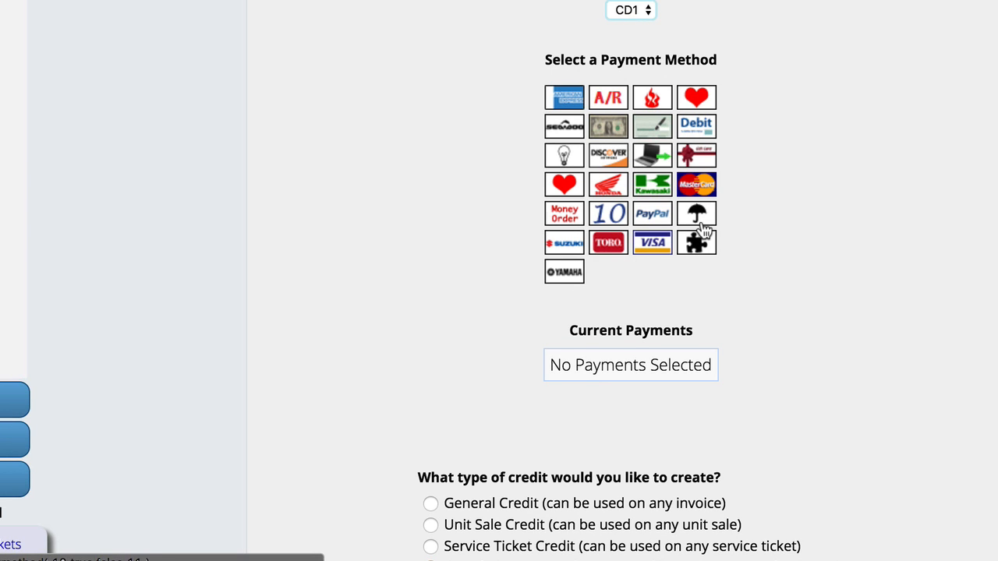
pyautogui.click(608, 125)
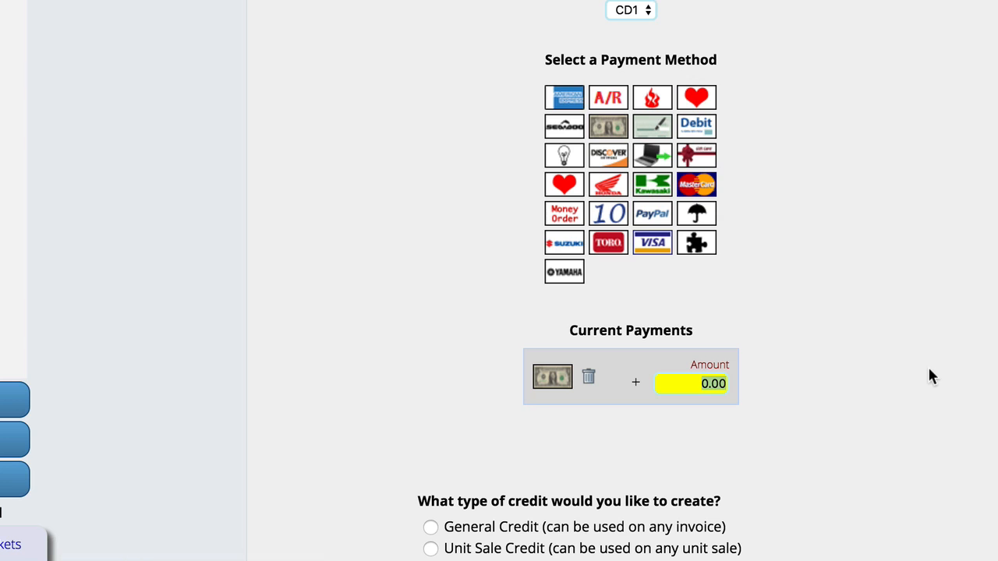
pyautogui.write('13')
# Send the deposit to vendor BRP as a Snow Check and submit the payment
pyautogui.scroll(-4, 958, 414)
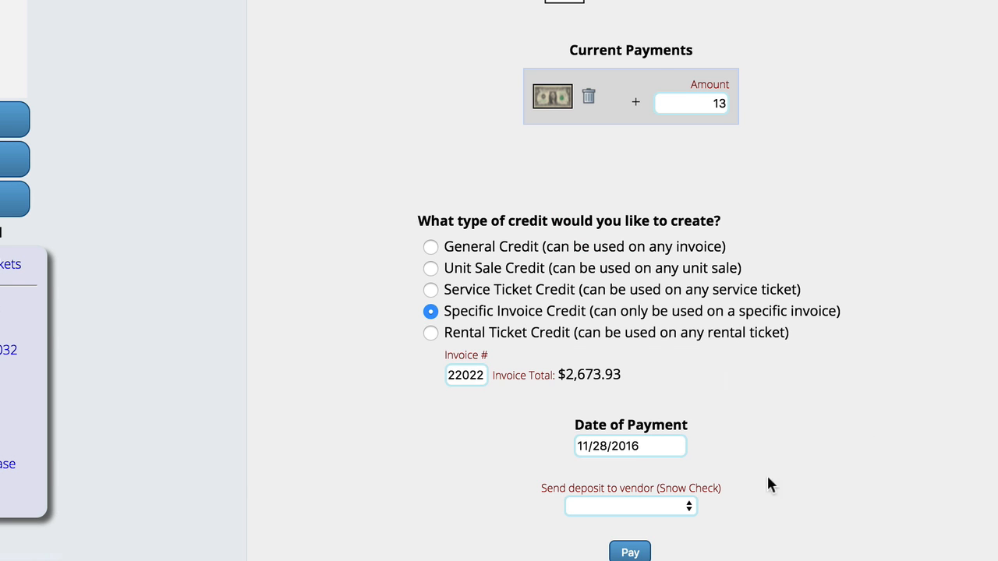
pyautogui.click(613, 496)
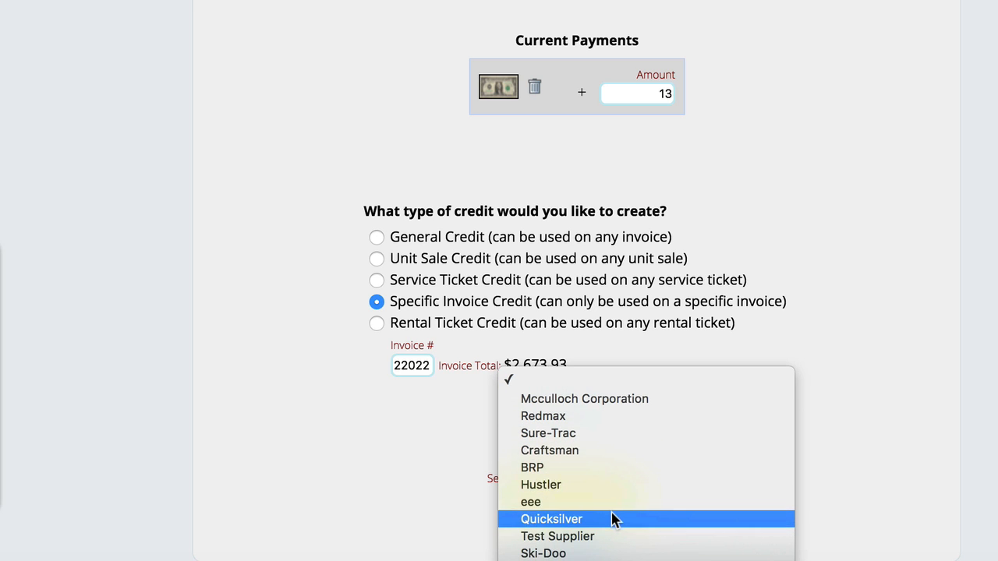
pyautogui.click(531, 468)
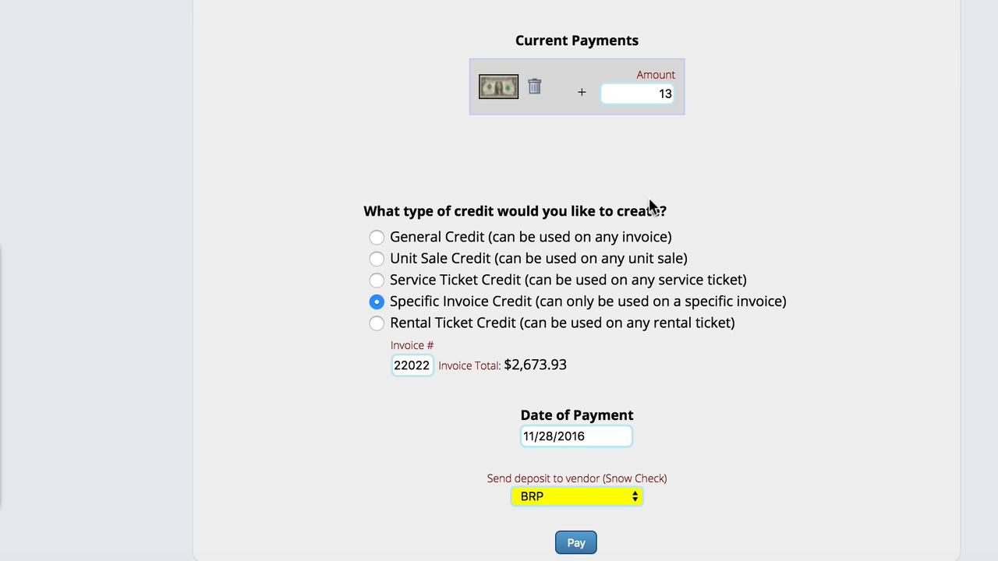
pyautogui.click(577, 545)
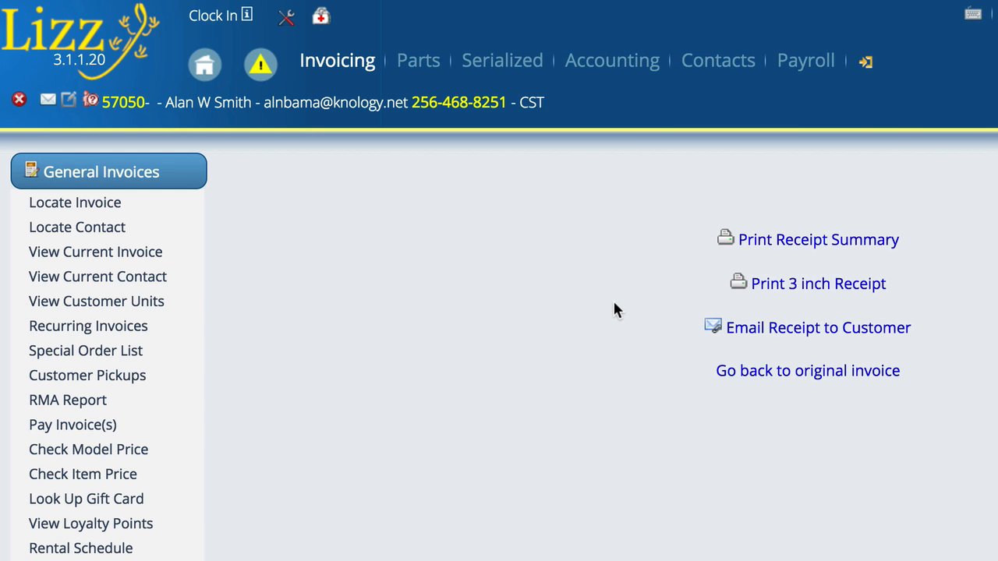
# Open the accounting page for paying payables and list the Store 1 payables for supplier BRP
pyautogui.click(614, 68)
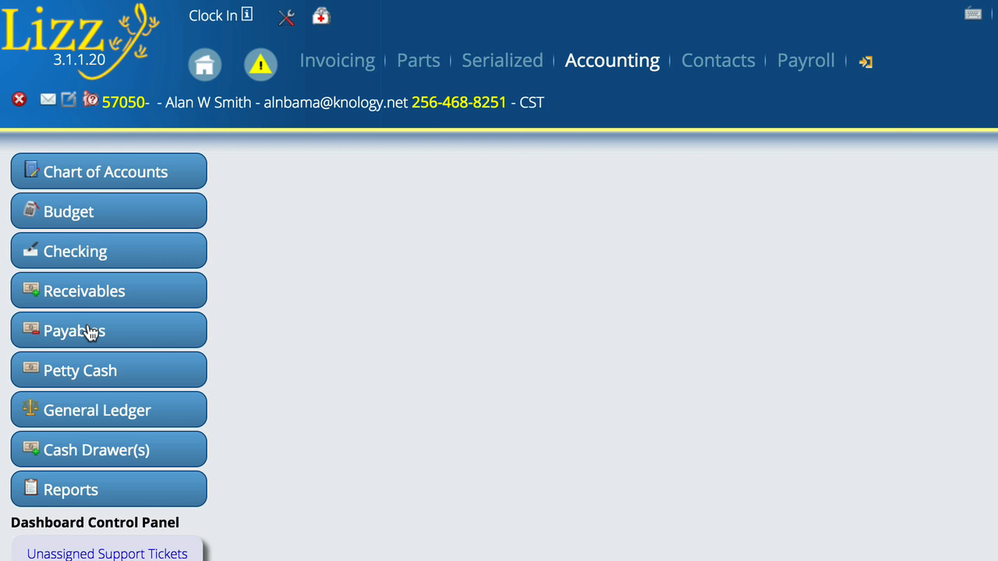
pyautogui.click(109, 331)
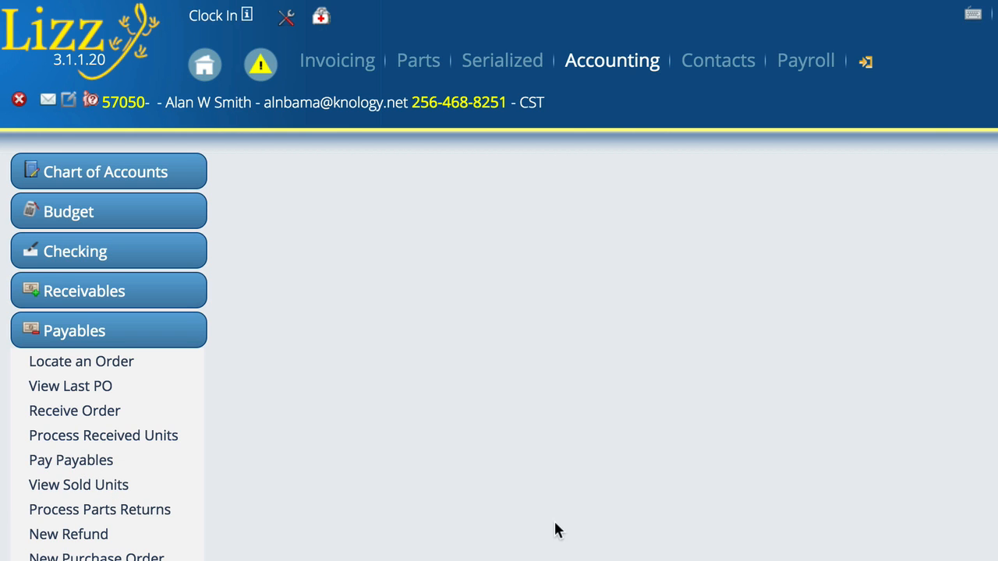
pyautogui.click(446, 197)
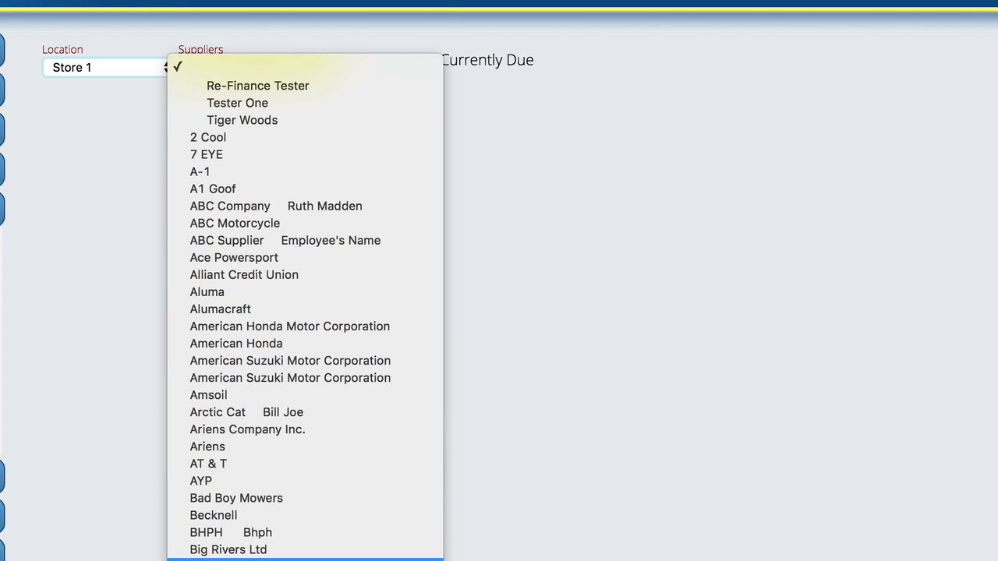
pyautogui.scroll(-3, 245, 559)
pyautogui.click(244, 556)
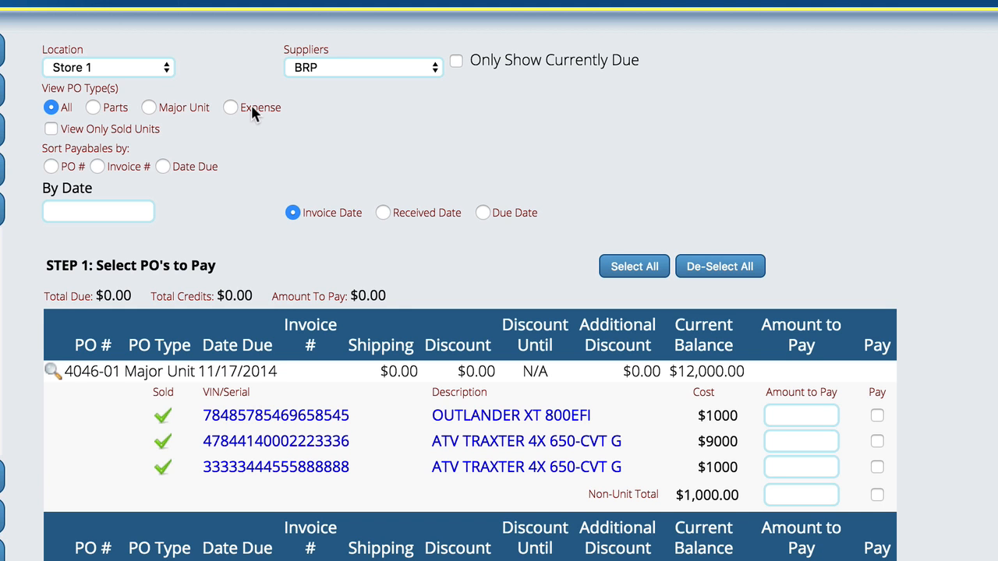
# Limit the payables to expense orders, open the Snow Check deposit's purchase order and examine its line item
pyautogui.click(251, 106)
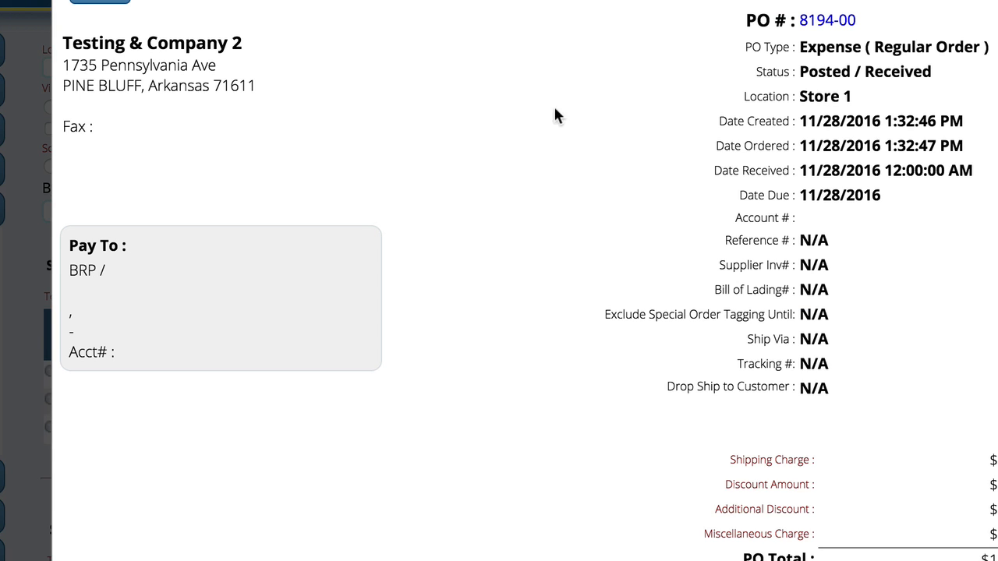
pyautogui.scroll(-1, 519, 154)
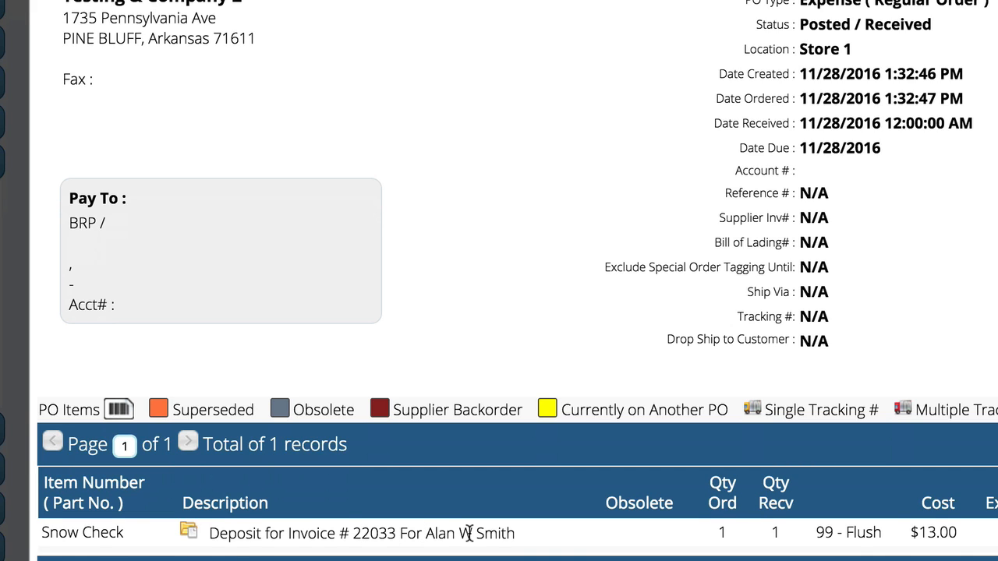
pyautogui.scroll(1, 514, 370)
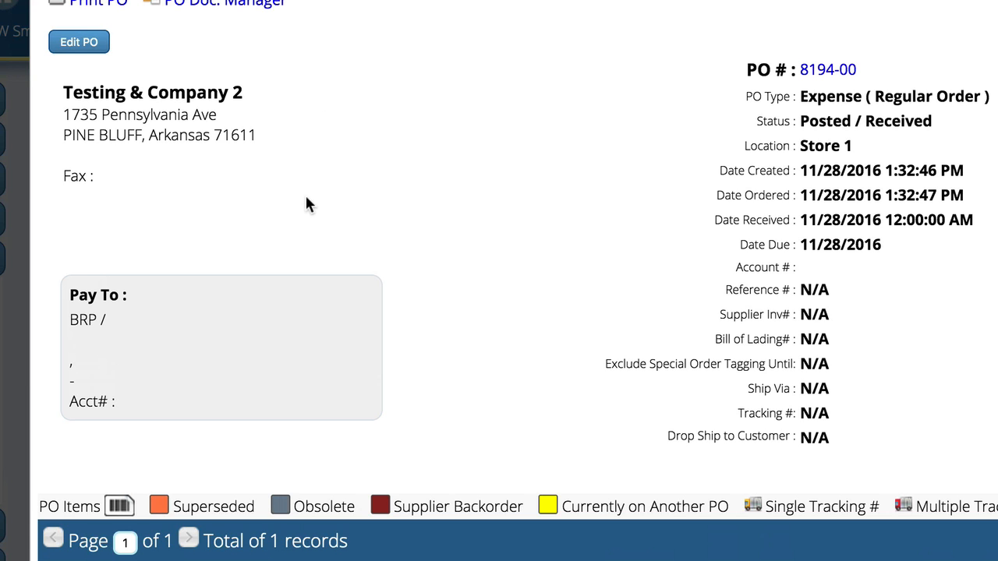
# Edit the Snow Check purchase order to set its supplier invoice number to 12345 and submit the change
pyautogui.click(78, 42)
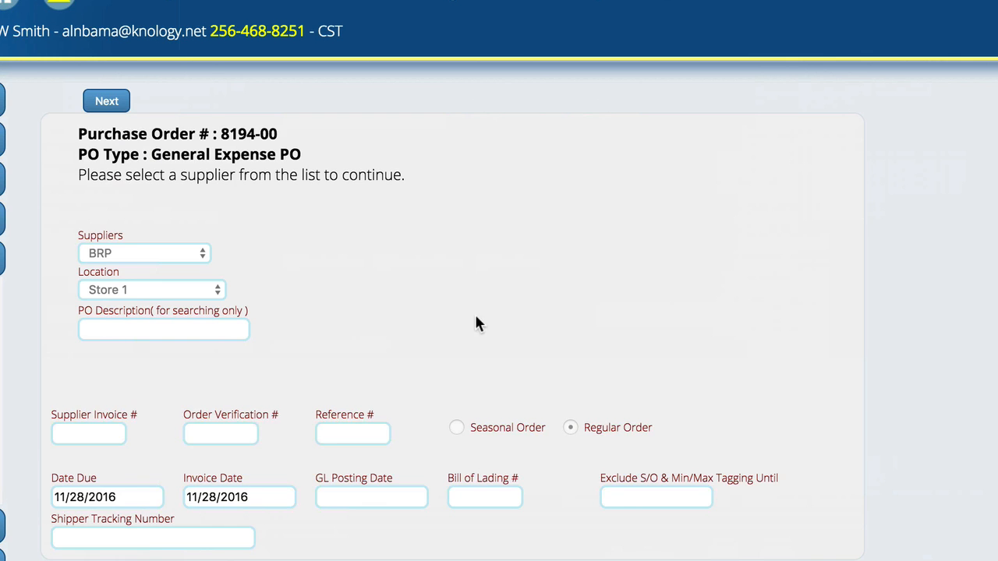
pyautogui.scroll(-3, 655, 285)
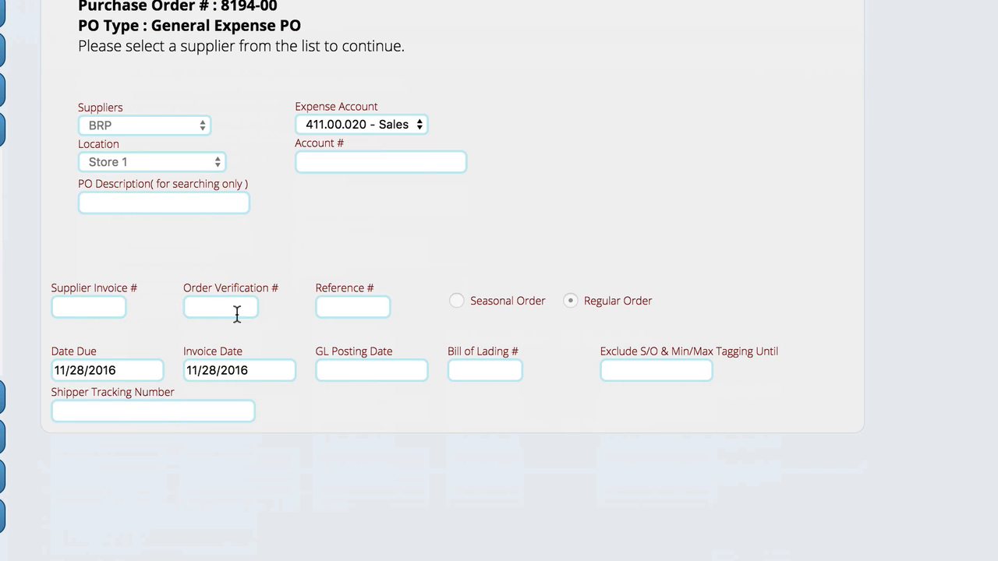
pyautogui.click(86, 308)
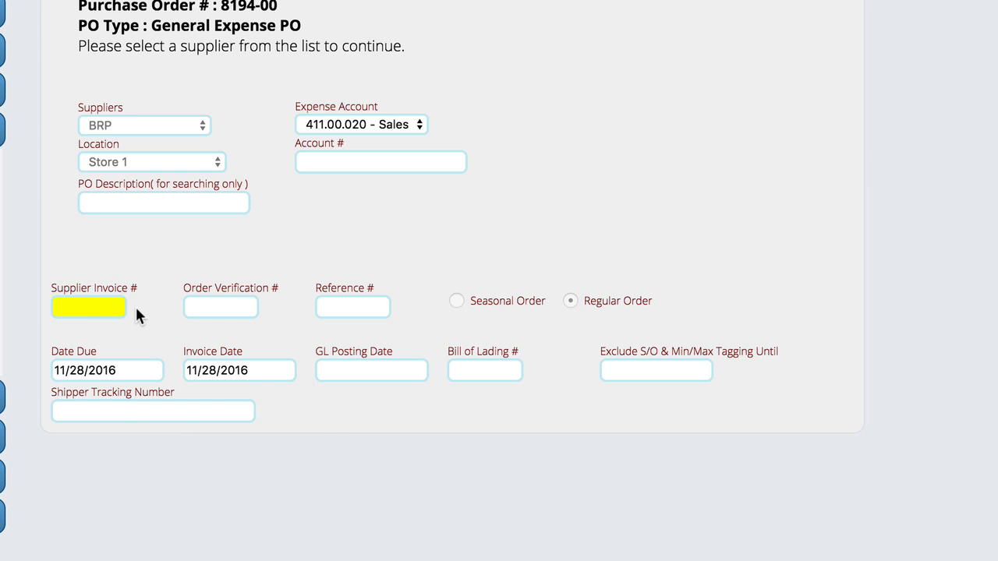
pyautogui.write('12345')
pyautogui.press('Tab')
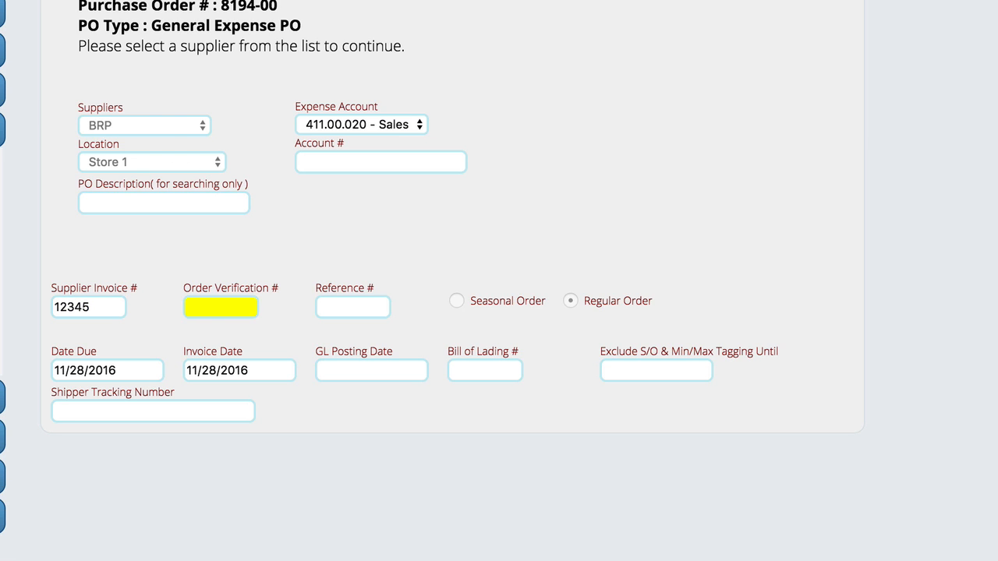
pyautogui.click(128, 256)
pyautogui.scroll(3, 128, 256)
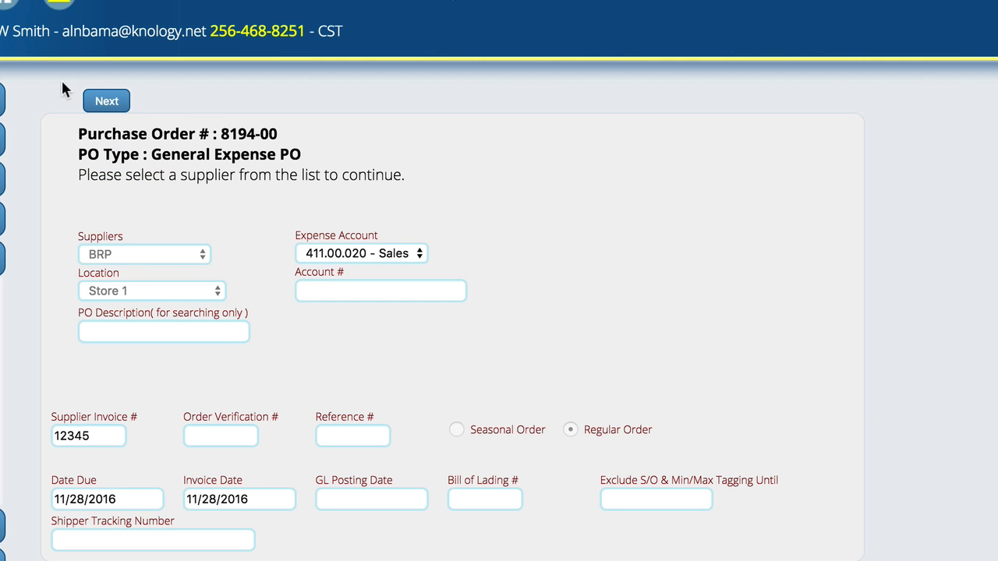
pyautogui.click(107, 100)
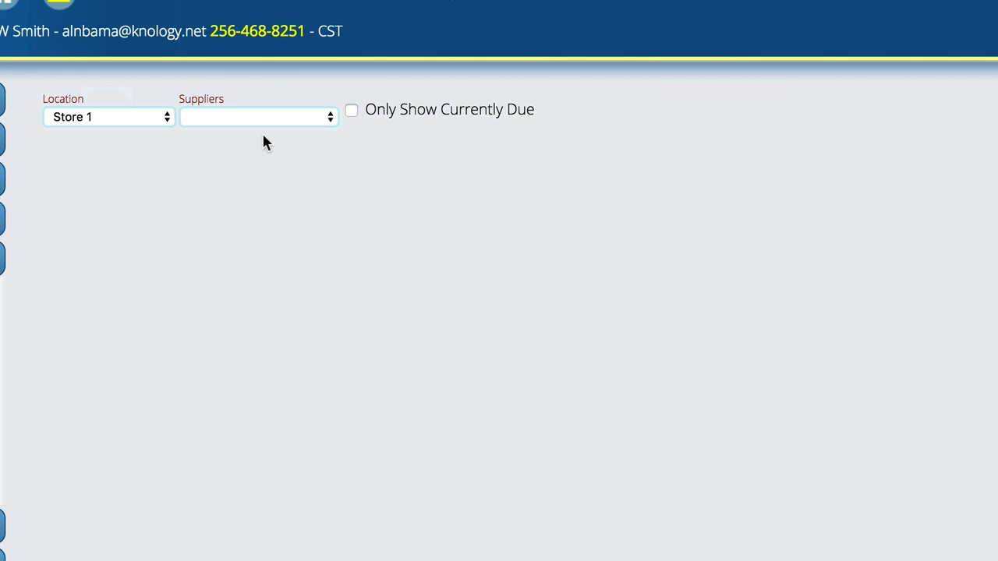
# List supplier BRP's payables again, limited to expense purchase orders
pyautogui.click(261, 118)
pyautogui.scroll(-5, 333, 492)
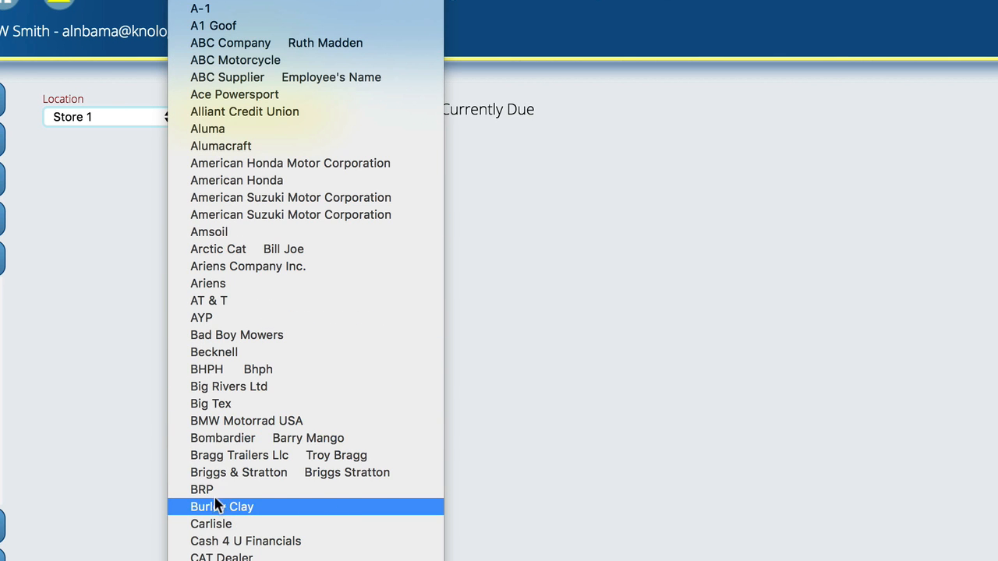
pyautogui.click(240, 490)
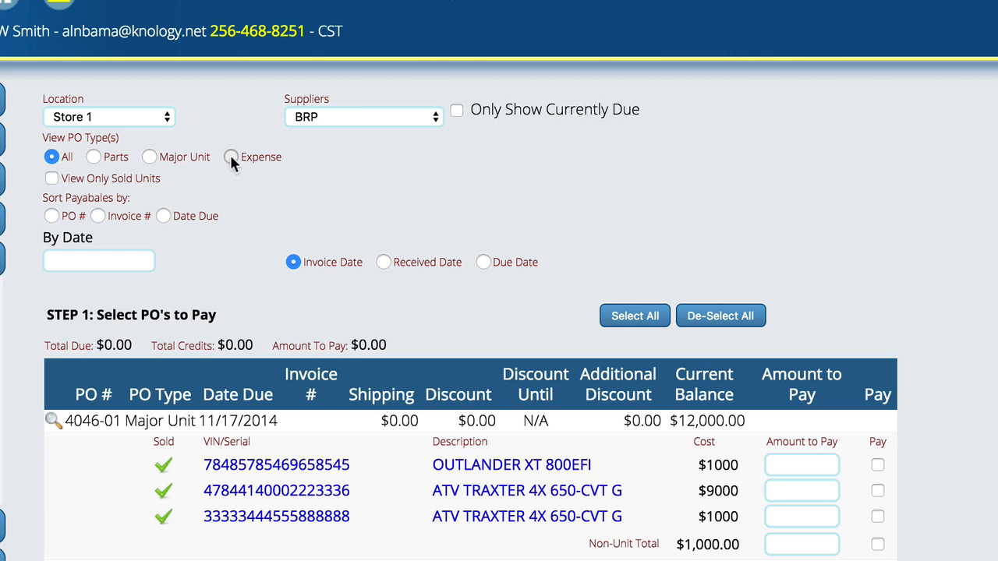
pyautogui.click(230, 157)
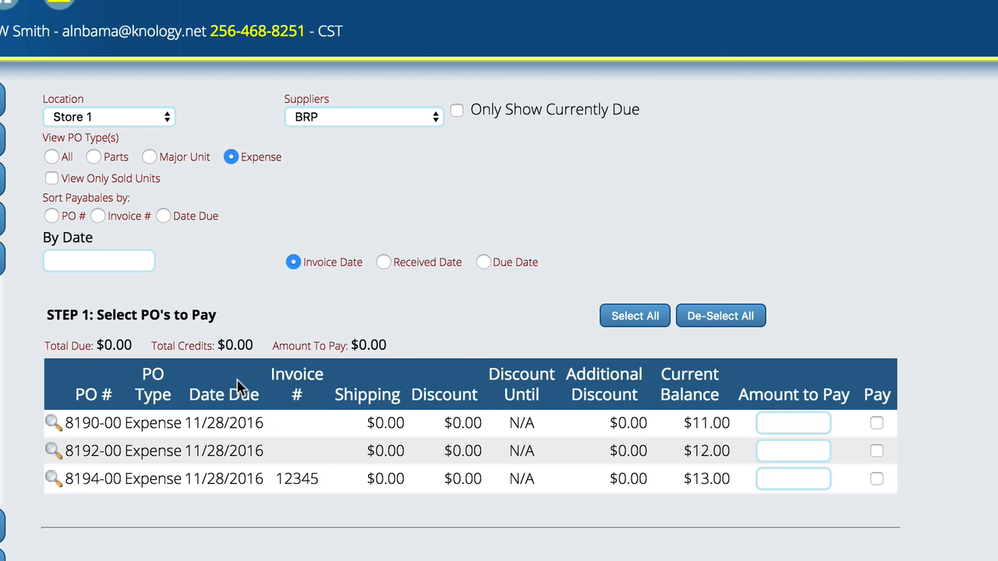
# Mark the expense order with supplier invoice number 12345 for payment of its full 13 balance
pyautogui.moveTo(278, 478); pyautogui.dragTo(323, 476)
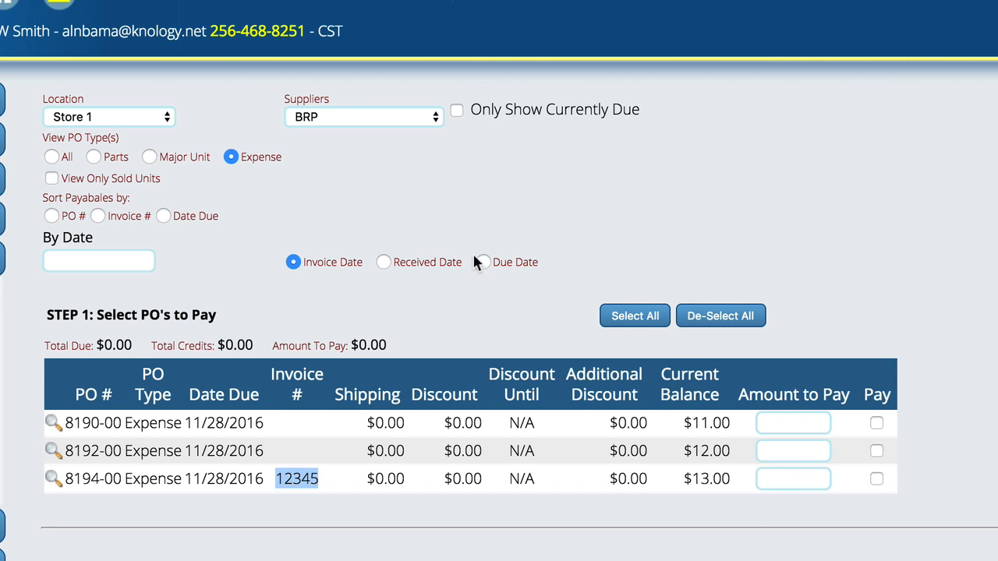
pyautogui.click(877, 479)
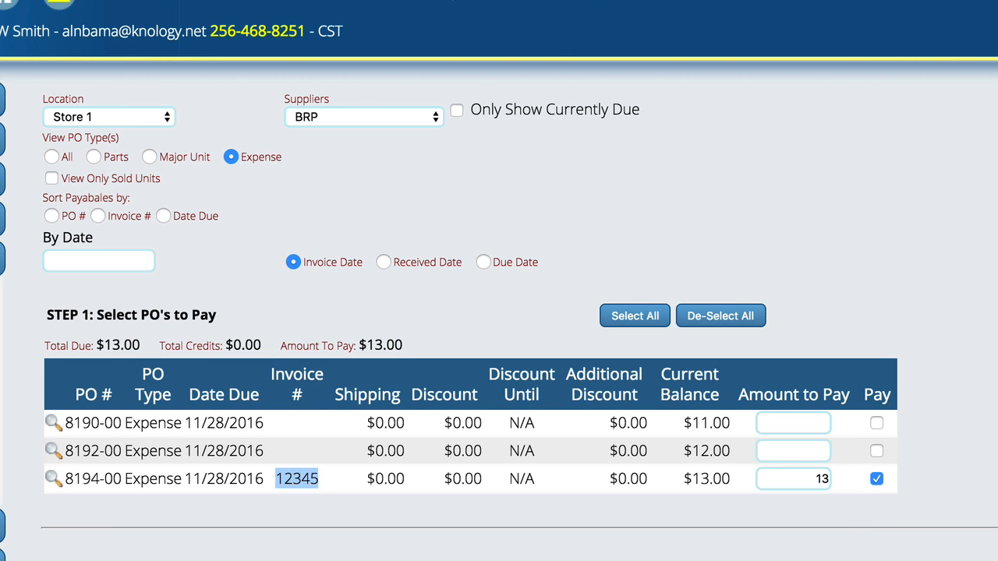
pyautogui.scroll(-5, 499, 280)
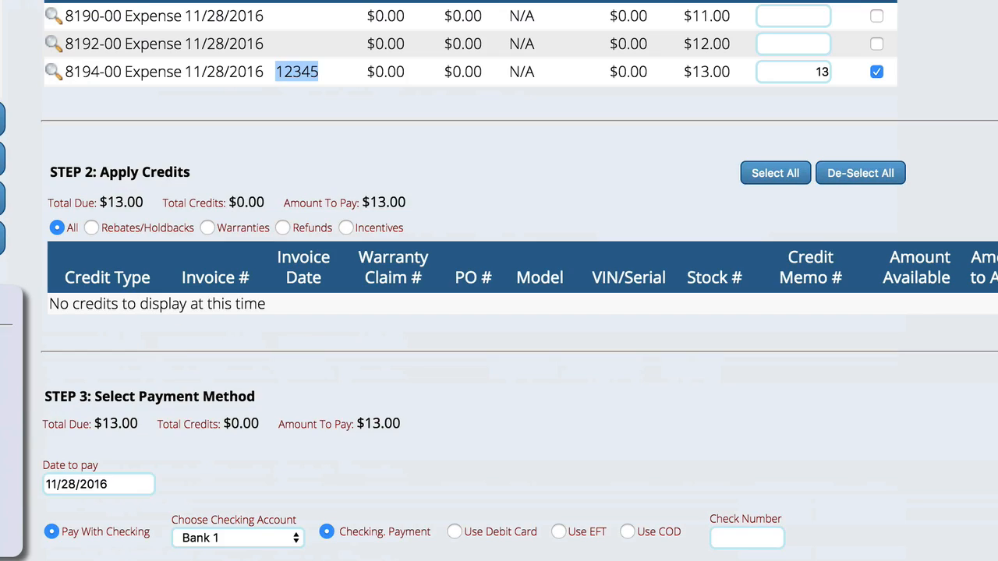